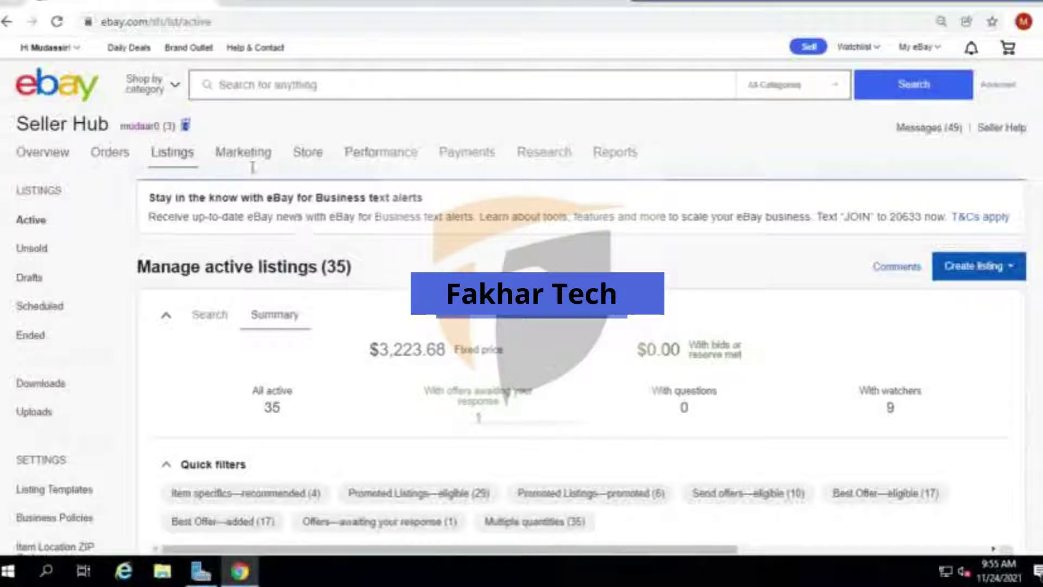
- Open the Promotions page in Seller Hub's Marketing section and show the promotion types that can be created
{"action": "mouse_move", "coordinate": [246, 171]}
{"action": "left_click", "coordinate": [243, 206]}
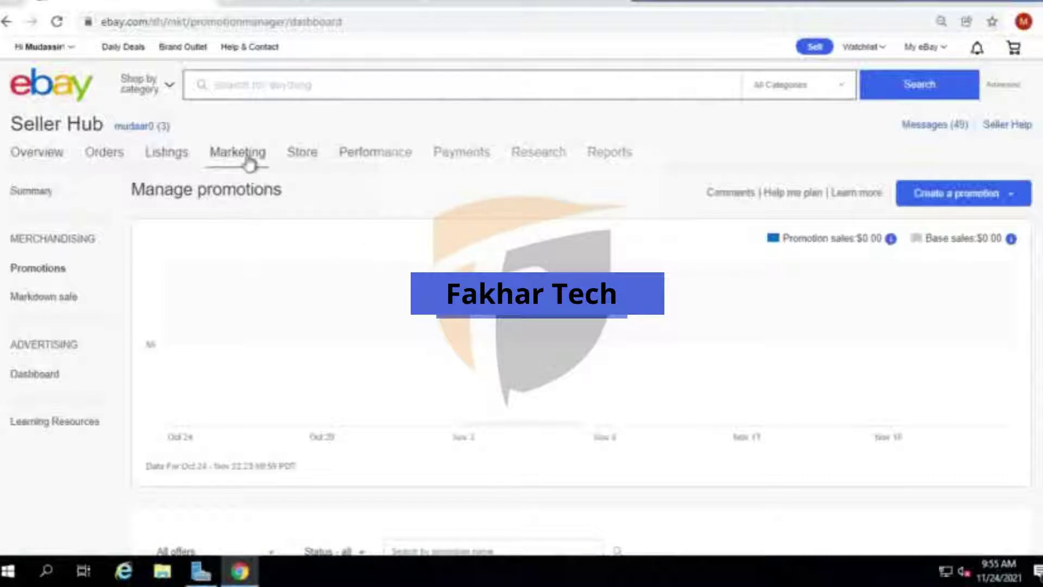
{"action": "mouse_move", "coordinate": [245, 161]}
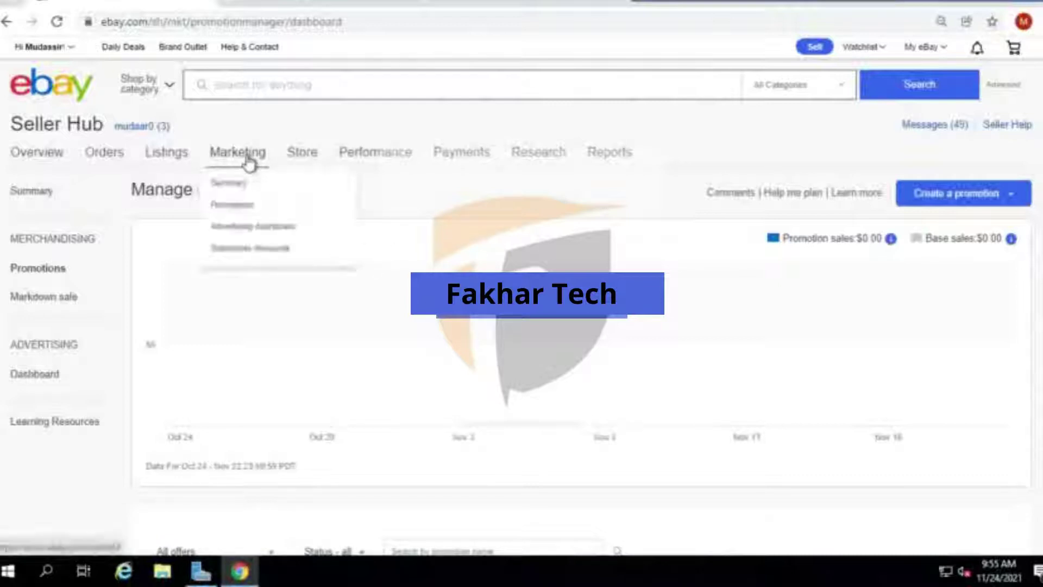
{"action": "left_click", "coordinate": [242, 210]}
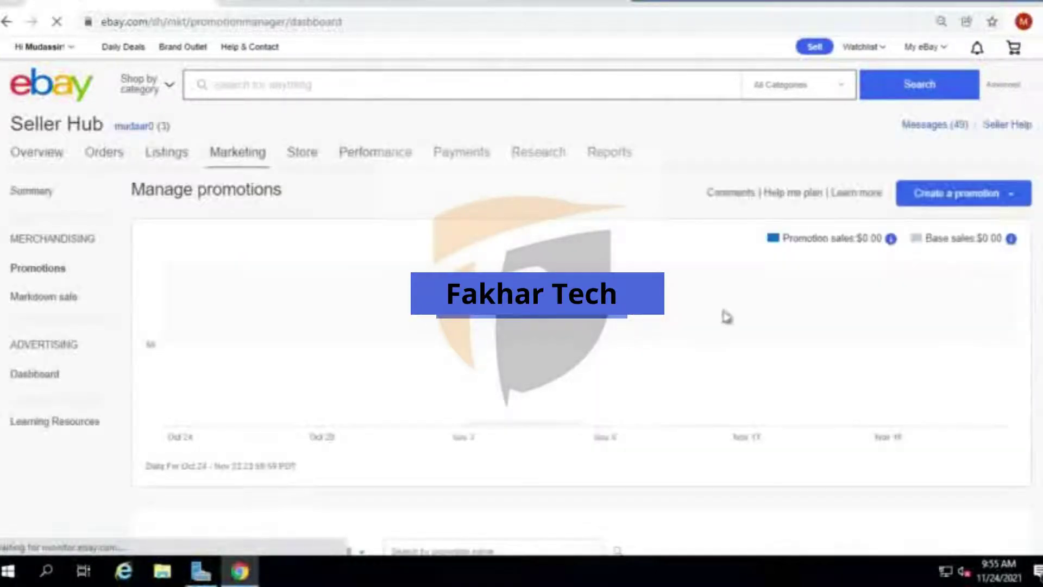
{"action": "left_click", "coordinate": [1013, 196]}
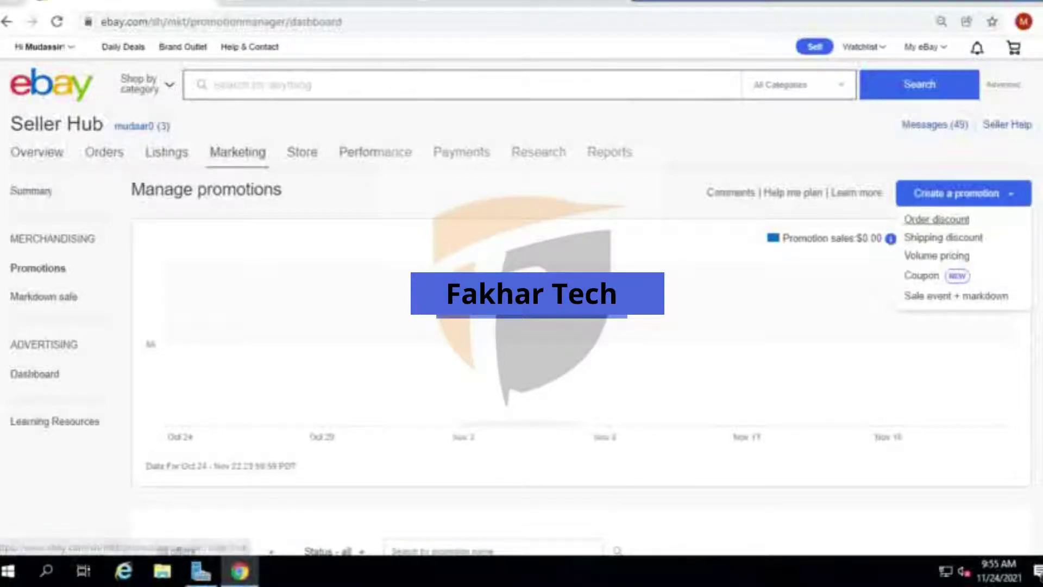
- Open the active "Save $10 for every 2 items" offer from the list of existing promotions
{"action": "scroll", "coordinate": [935, 231], "scroll_direction": "down", "scroll_amount": 3}
{"action": "scroll", "coordinate": [358, 307], "scroll_direction": "down", "scroll_amount": 3}
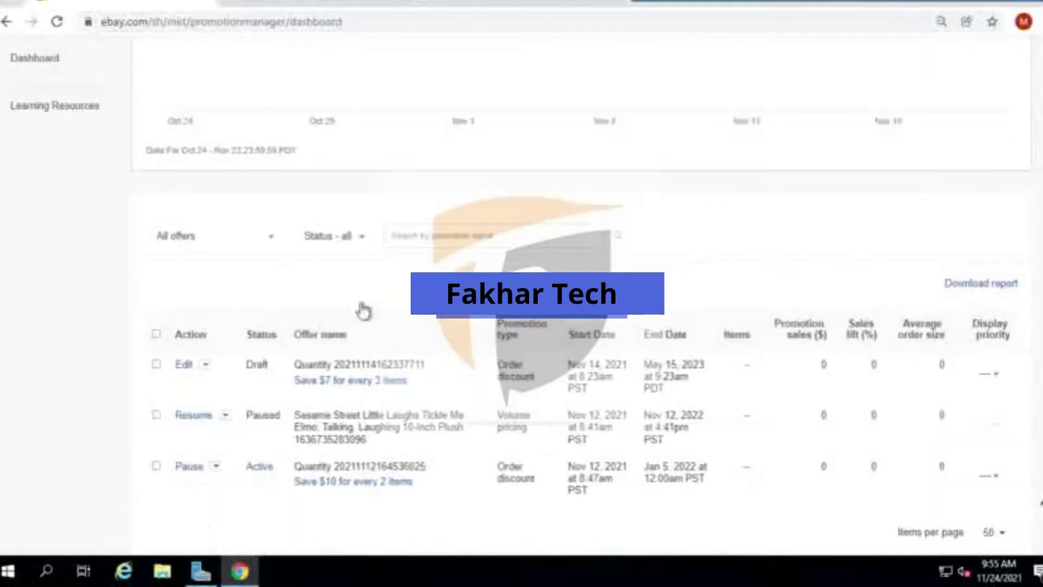
{"action": "scroll", "coordinate": [423, 365], "scroll_direction": "down", "scroll_amount": 2}
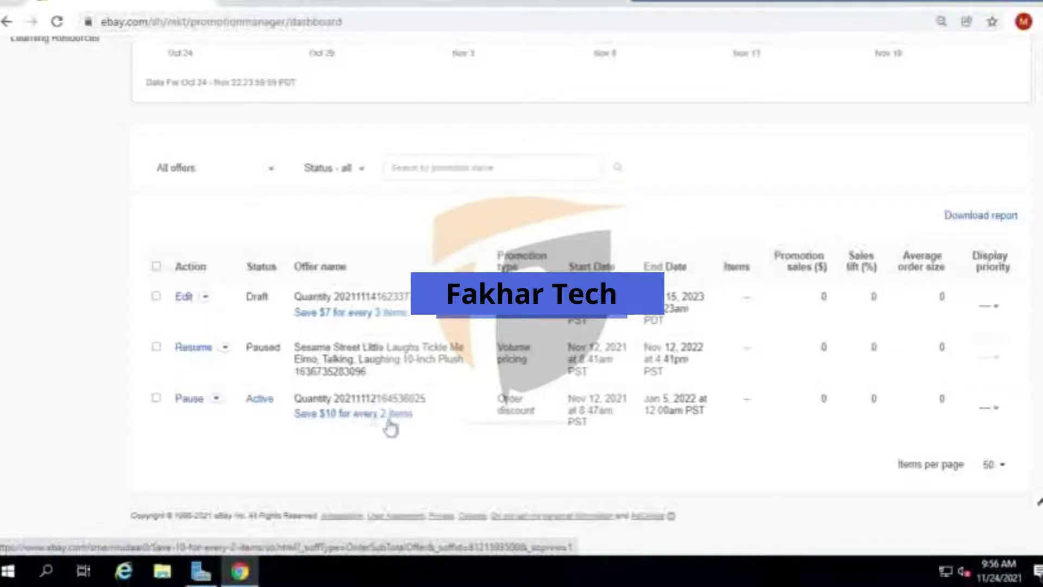
{"action": "left_click", "coordinate": [331, 414]}
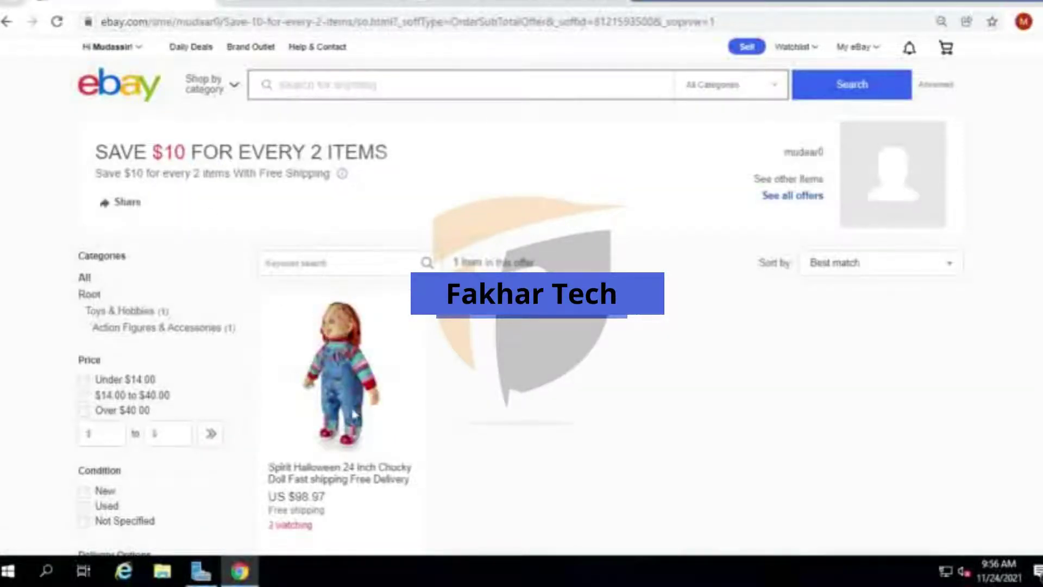
- View the full listing of the Spirit Halloween 24 Inch Chucky Doll to see its offer banner
{"action": "left_click", "coordinate": [351, 474]}
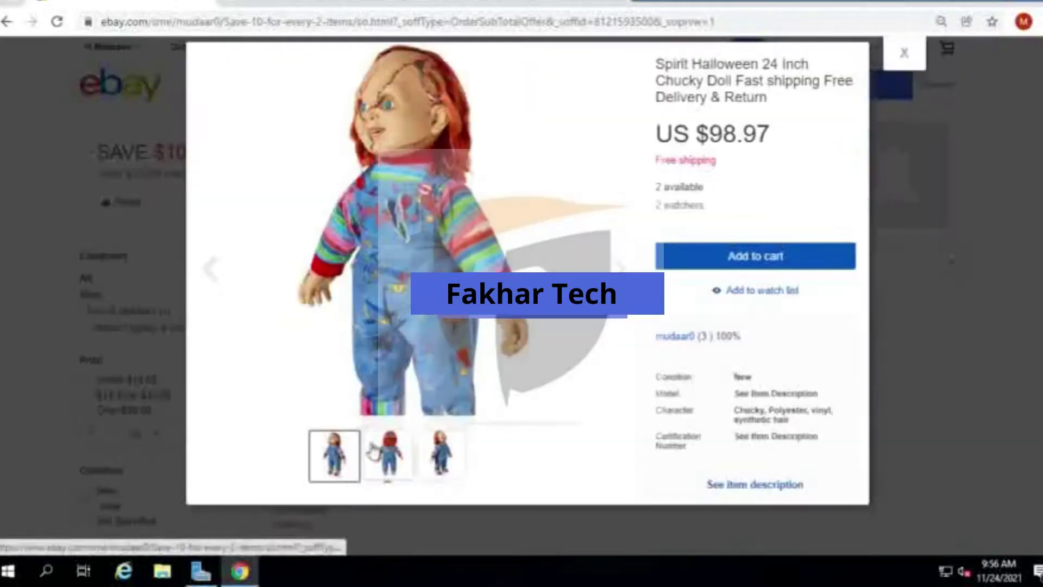
{"action": "left_click", "coordinate": [721, 92]}
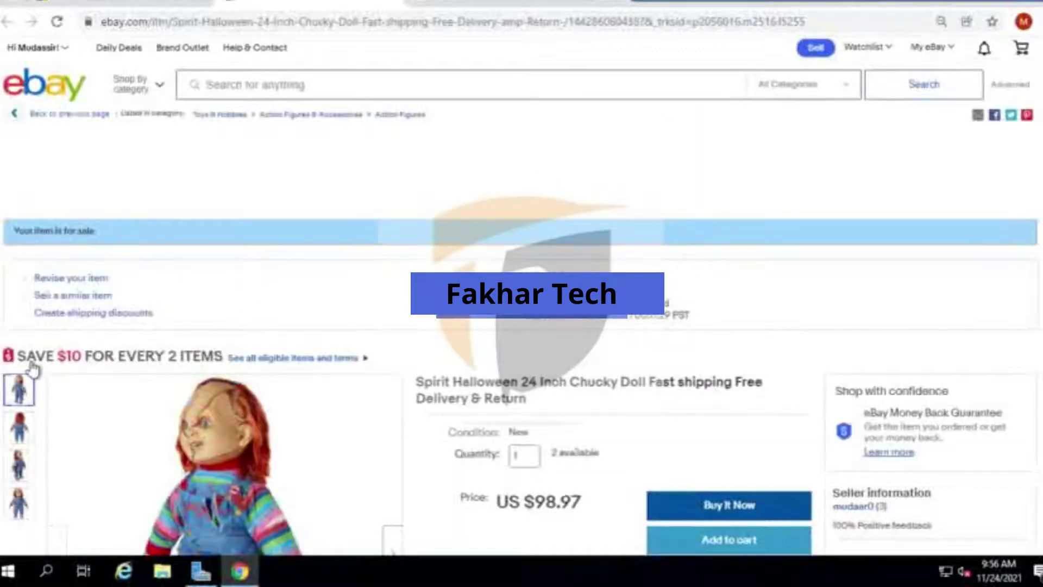
{"action": "scroll", "coordinate": [35, 366], "scroll_direction": "down", "scroll_amount": 1}
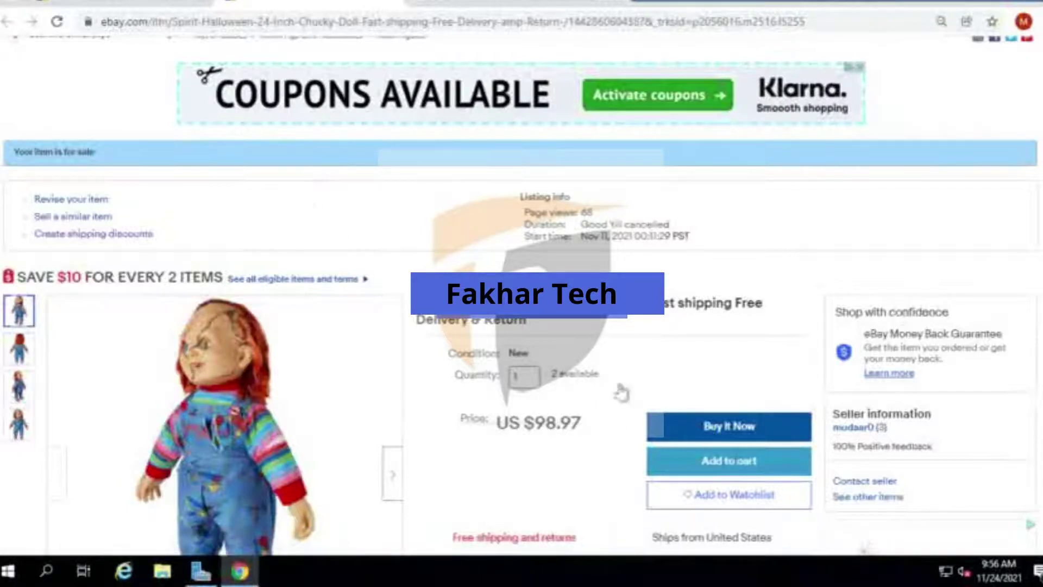
- Return from the doll's listing to the promotions dashboard and start creating an order discount
{"action": "left_click", "coordinate": [154, 7]}
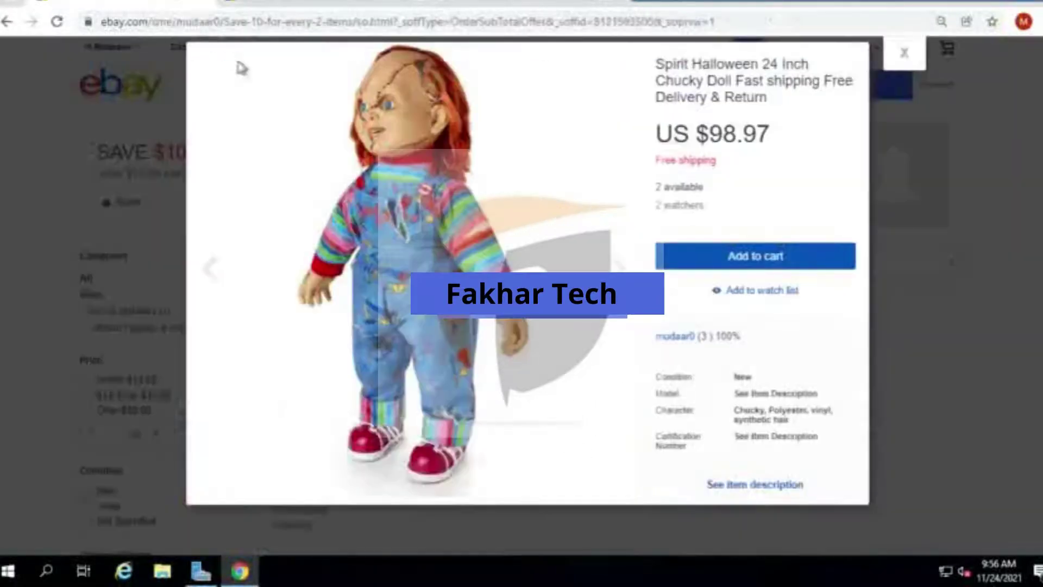
{"action": "left_click", "coordinate": [904, 52]}
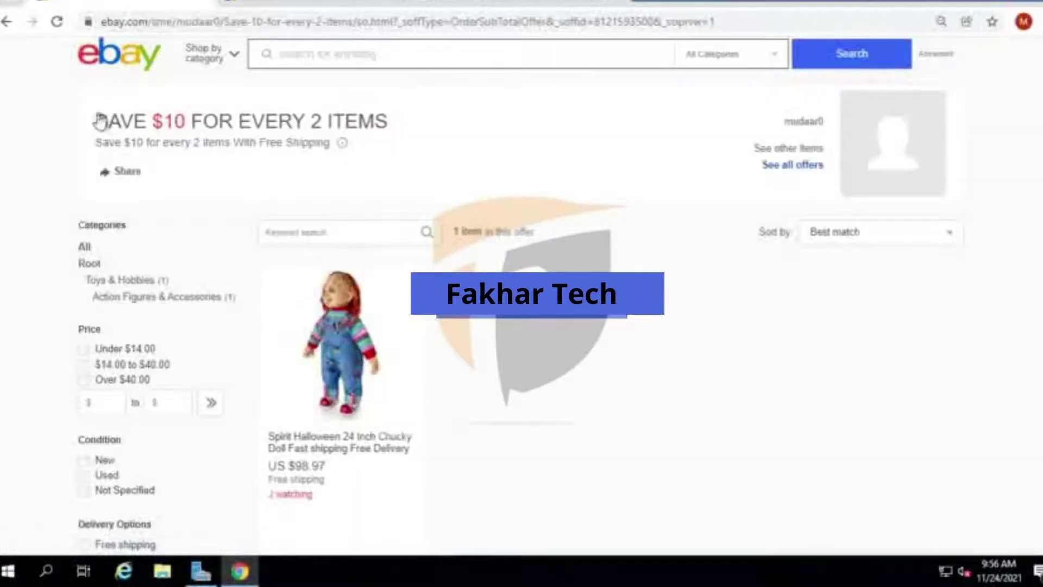
{"action": "left_click", "coordinate": [8, 21]}
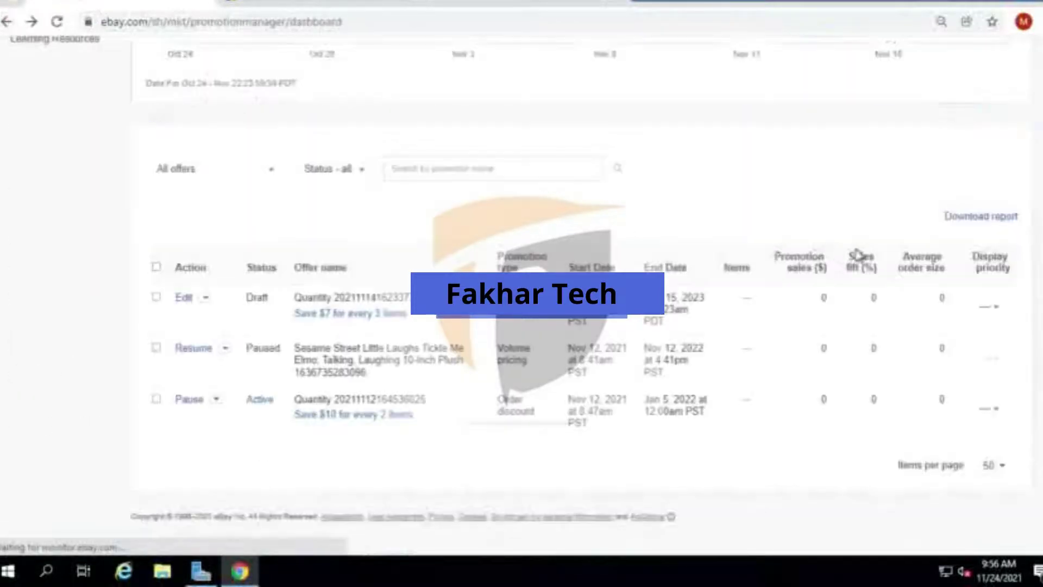
{"action": "scroll", "coordinate": [874, 203], "scroll_direction": "up", "scroll_amount": 4}
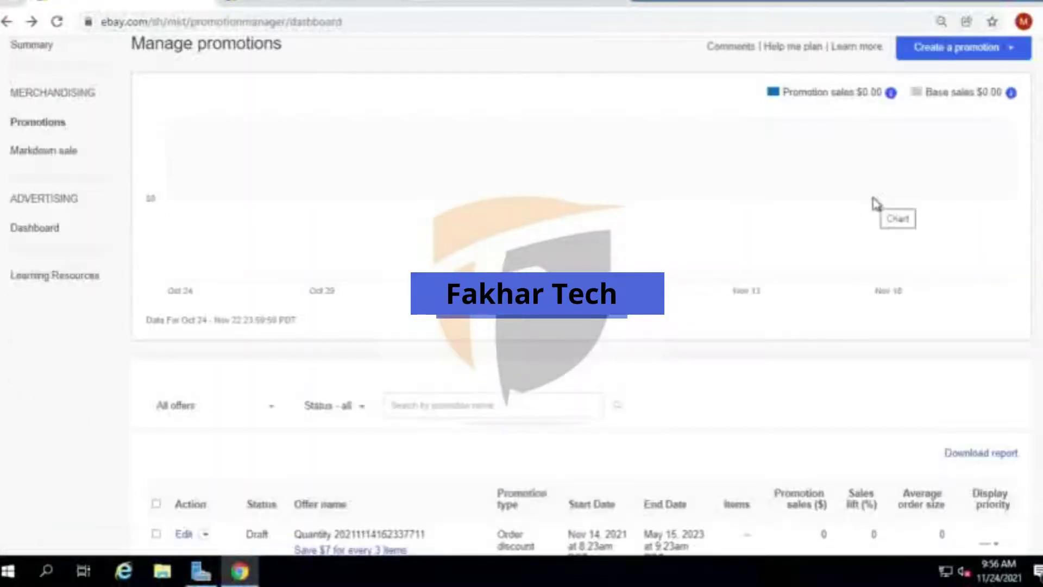
{"action": "scroll", "coordinate": [923, 190], "scroll_direction": "up", "scroll_amount": 3}
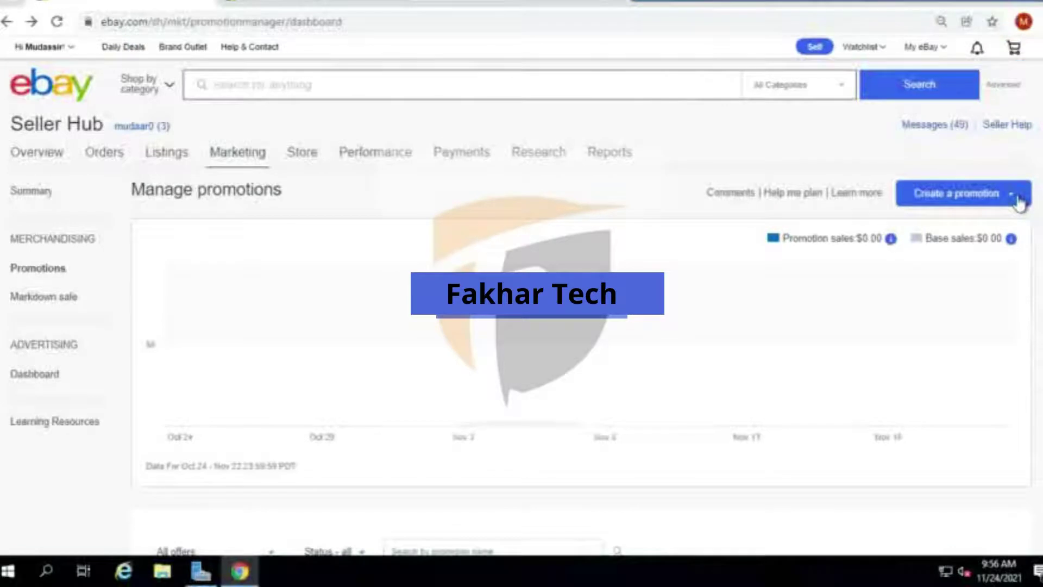
{"action": "left_click", "coordinate": [1019, 202]}
{"action": "left_click", "coordinate": [959, 221]}
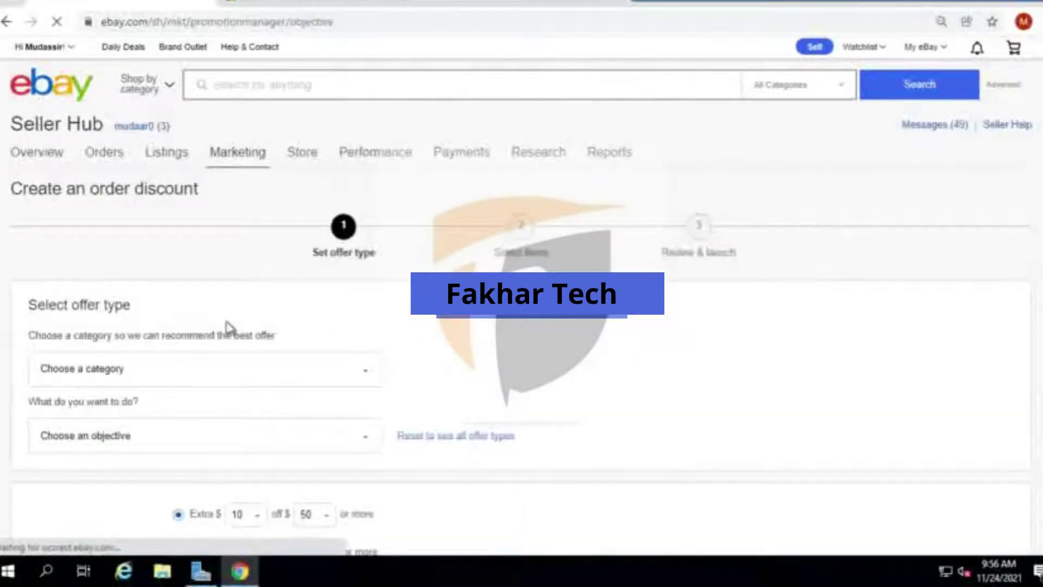
- Choose the Quantity offer that saves a fixed amount per item count, set to $6 for every 1 item
{"action": "scroll", "coordinate": [227, 326], "scroll_direction": "down", "scroll_amount": 3}
{"action": "scroll", "coordinate": [228, 327], "scroll_direction": "down", "scroll_amount": 2}
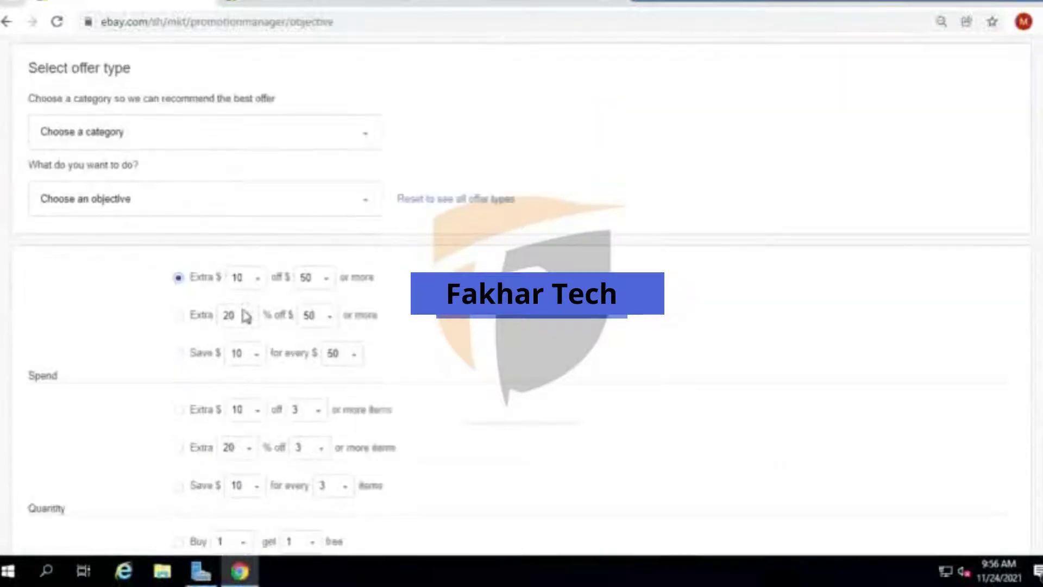
{"action": "scroll", "coordinate": [248, 393], "scroll_direction": "down", "scroll_amount": 2}
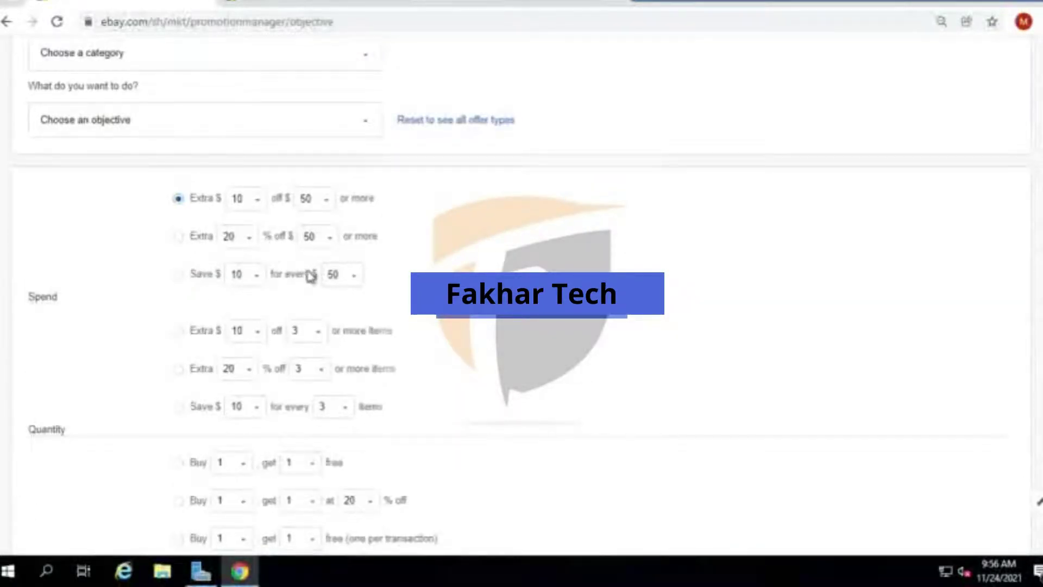
{"action": "scroll", "coordinate": [310, 276], "scroll_direction": "down", "scroll_amount": 2}
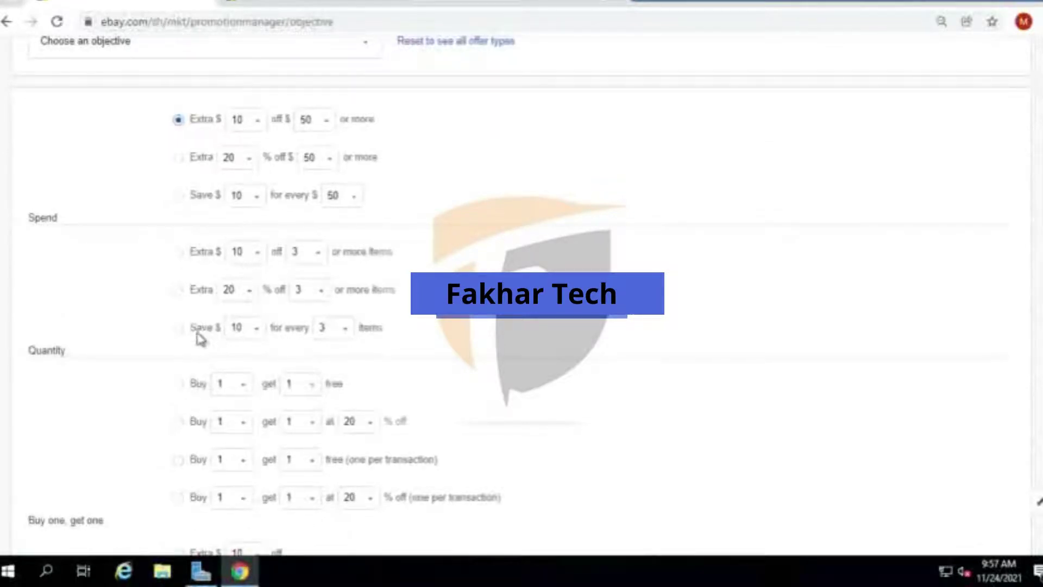
{"action": "left_click", "coordinate": [177, 330]}
{"action": "left_click", "coordinate": [247, 333]}
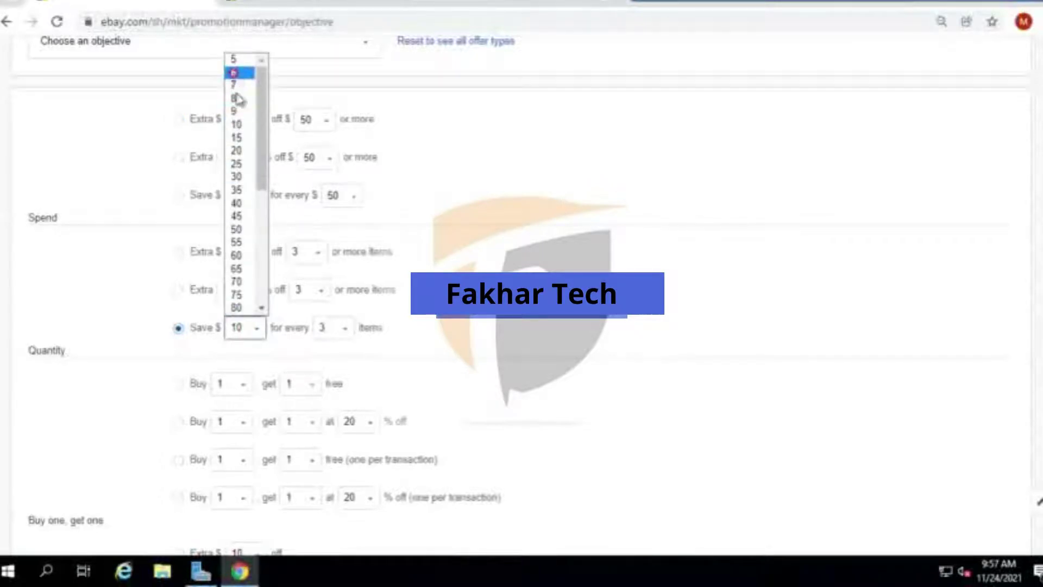
{"action": "left_click", "coordinate": [236, 73]}
{"action": "left_click", "coordinate": [348, 328]}
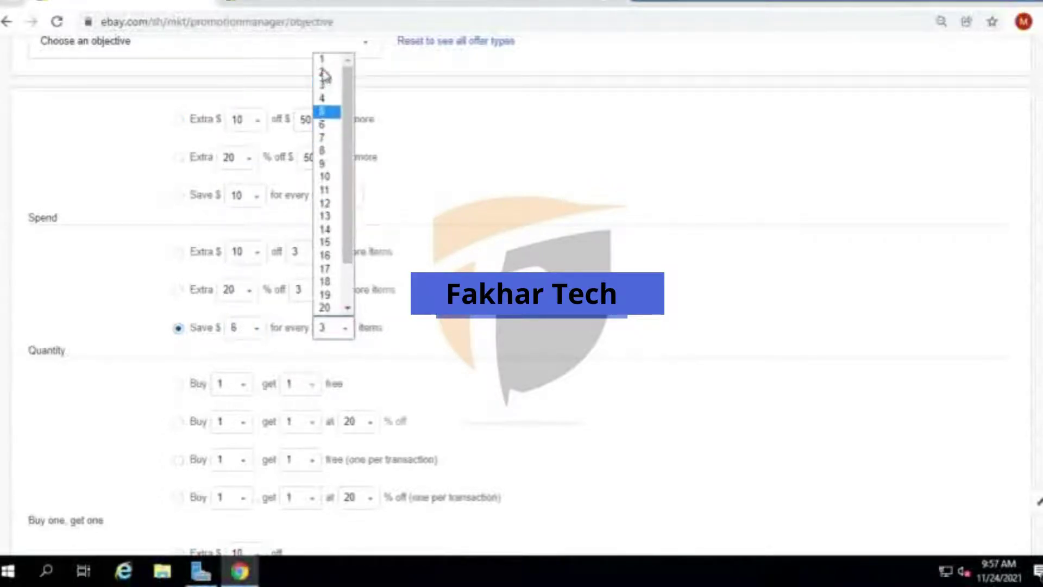
{"action": "left_click", "coordinate": [322, 59]}
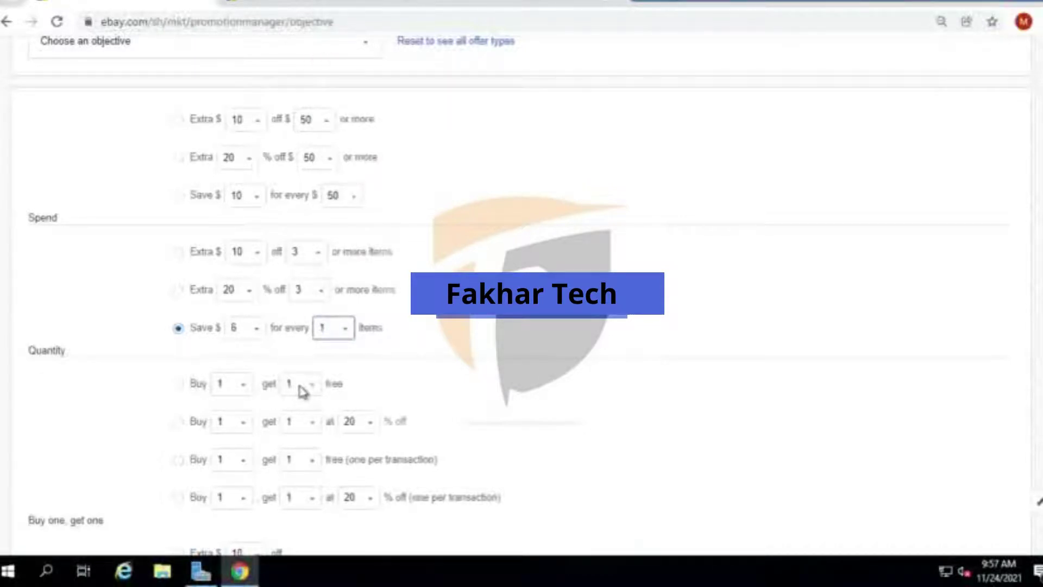
- Proceed to item selection and choose to pick individual items from the live inventory instead of creating rules
{"action": "scroll", "coordinate": [302, 391], "scroll_direction": "down", "scroll_amount": 3}
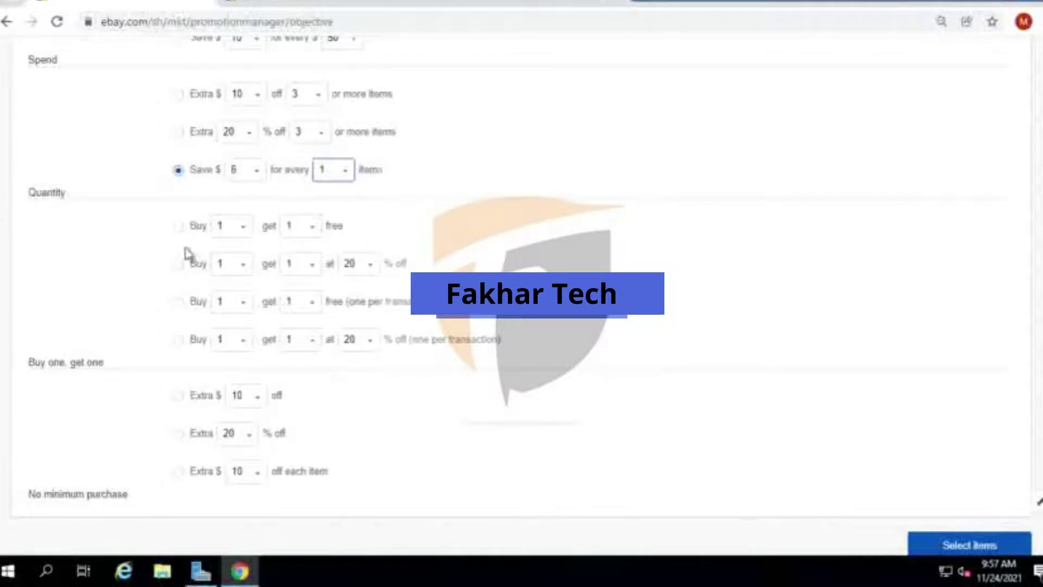
{"action": "scroll", "coordinate": [242, 191], "scroll_direction": "up", "scroll_amount": 2}
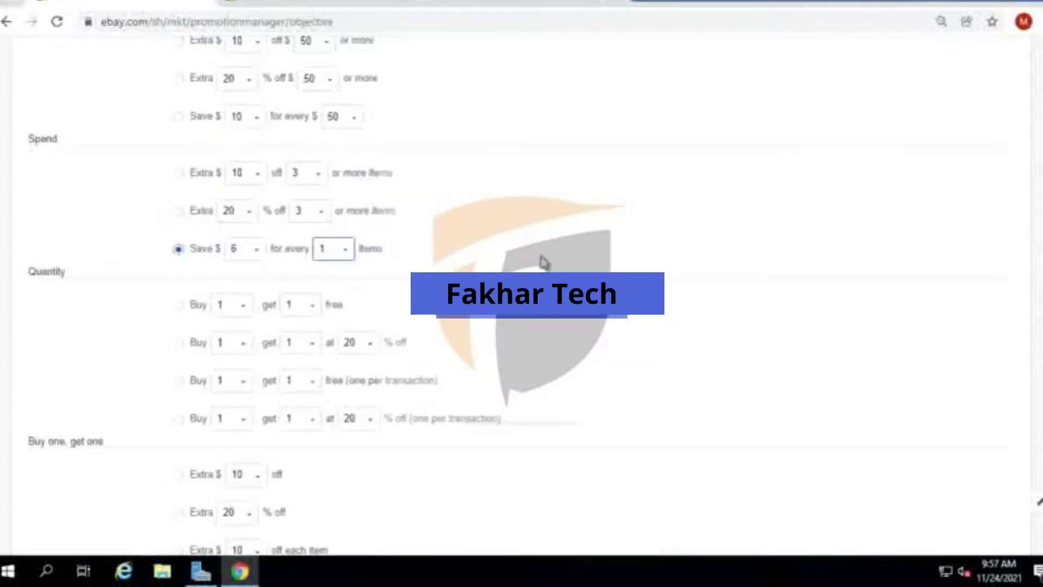
{"action": "scroll", "coordinate": [619, 322], "scroll_direction": "down", "scroll_amount": 2}
{"action": "scroll", "coordinate": [848, 438], "scroll_direction": "down", "scroll_amount": 2}
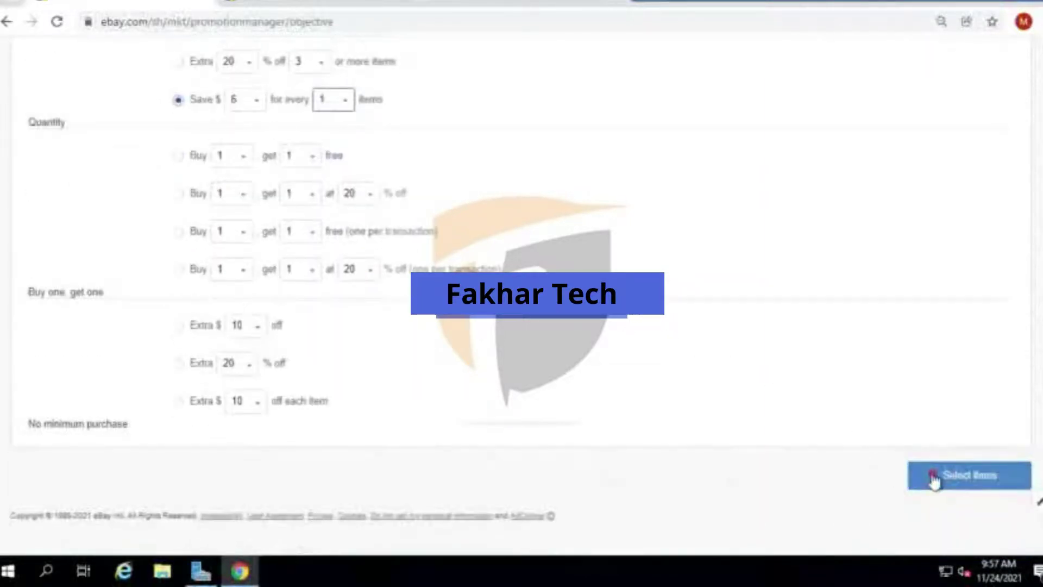
{"action": "left_click", "coordinate": [935, 477]}
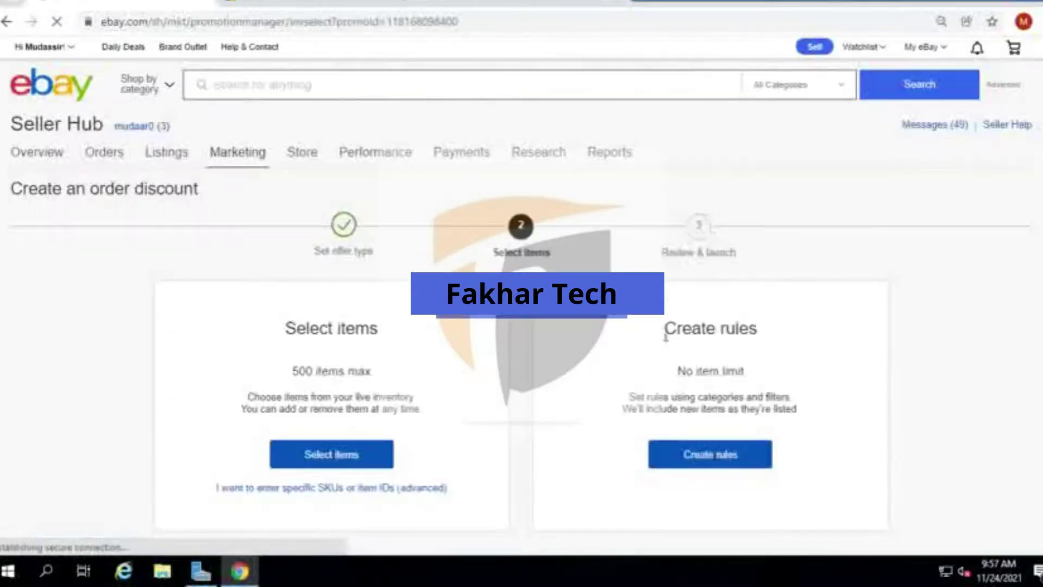
{"action": "scroll", "coordinate": [495, 328], "scroll_direction": "down", "scroll_amount": 1}
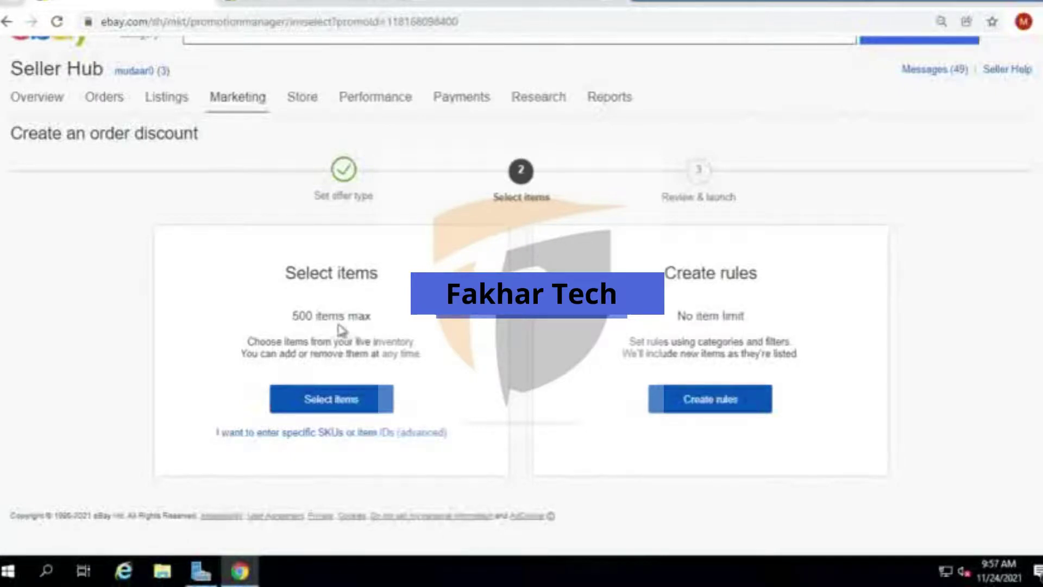
{"action": "left_click", "coordinate": [353, 402]}
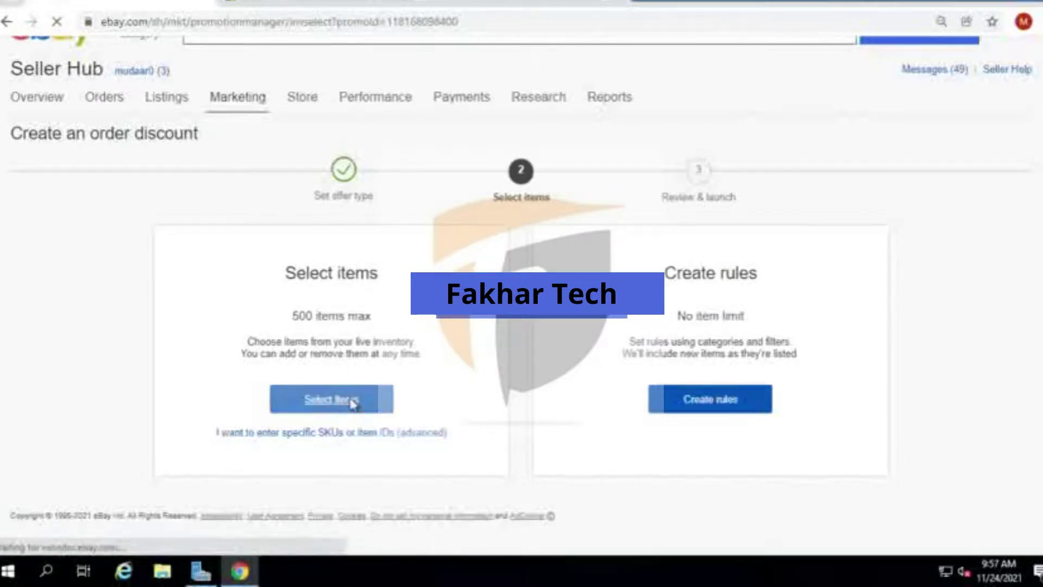
- Select the TurboForce Air Circulator Fan Honeywell HT-900 for the discount and confirm the selection
{"action": "scroll", "coordinate": [336, 331], "scroll_direction": "down", "scroll_amount": 3}
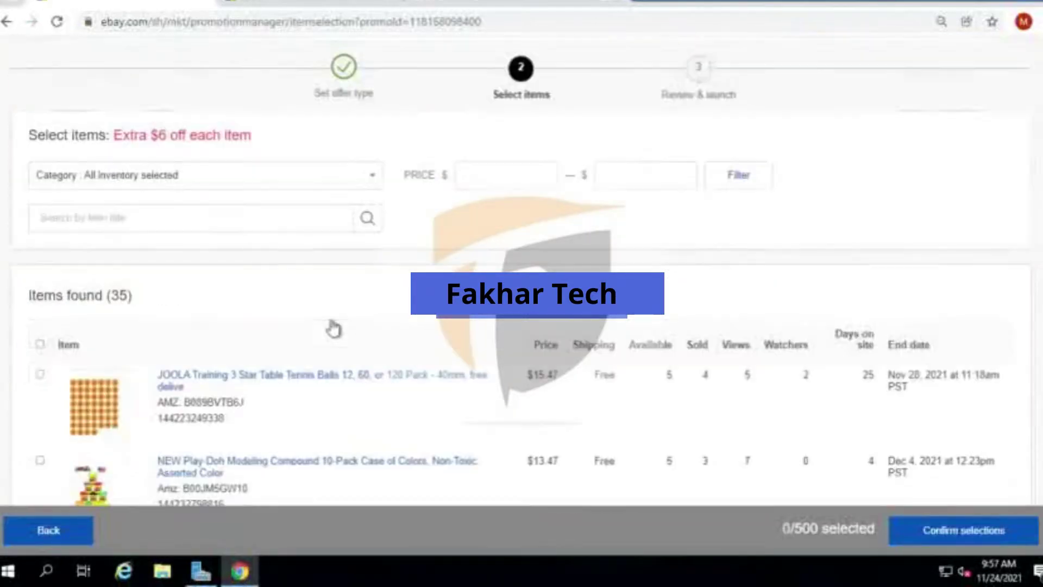
{"action": "scroll", "coordinate": [326, 328], "scroll_direction": "down", "scroll_amount": 4}
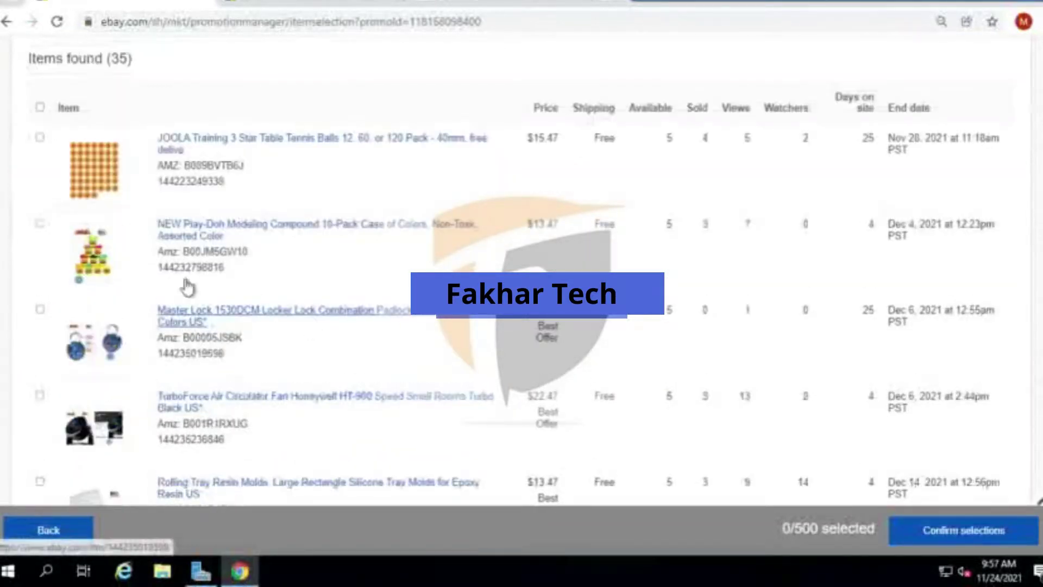
{"action": "left_click", "coordinate": [40, 396]}
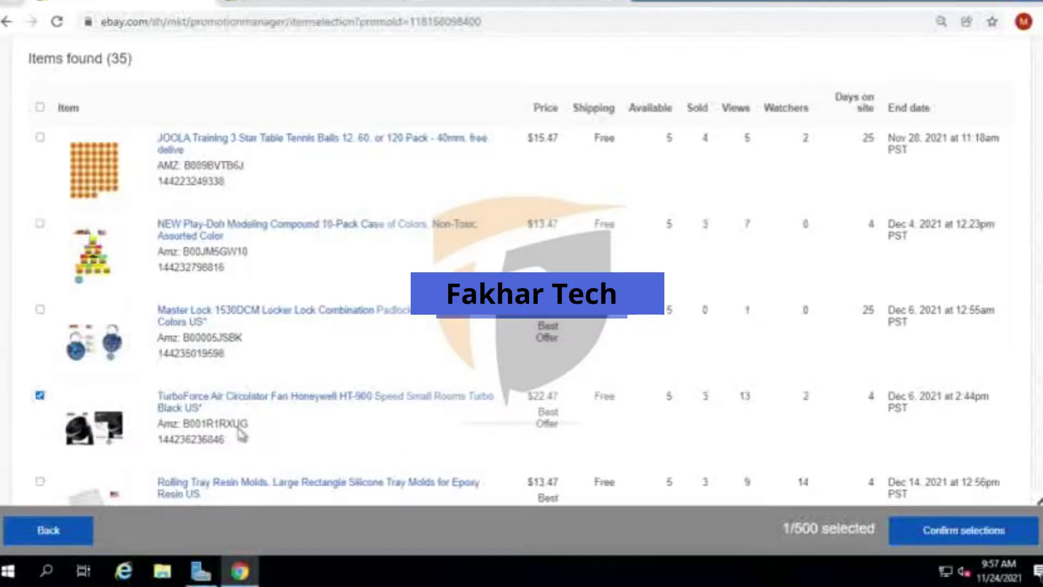
{"action": "left_click", "coordinate": [990, 537]}
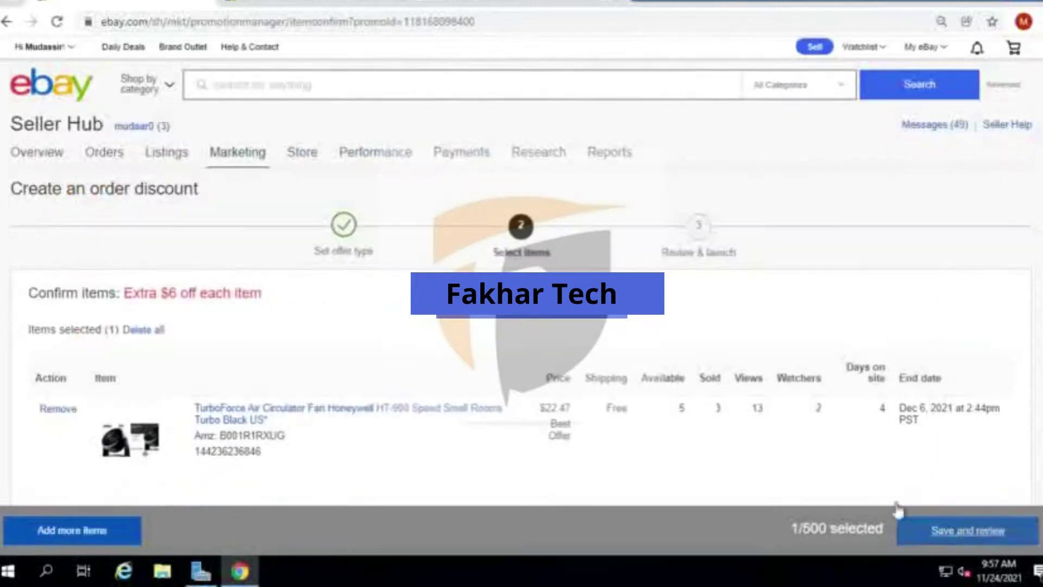
- Save the confirmed item and continue to the review of the offer's name, type and date range
{"action": "scroll", "coordinate": [335, 334], "scroll_direction": "down", "scroll_amount": 3}
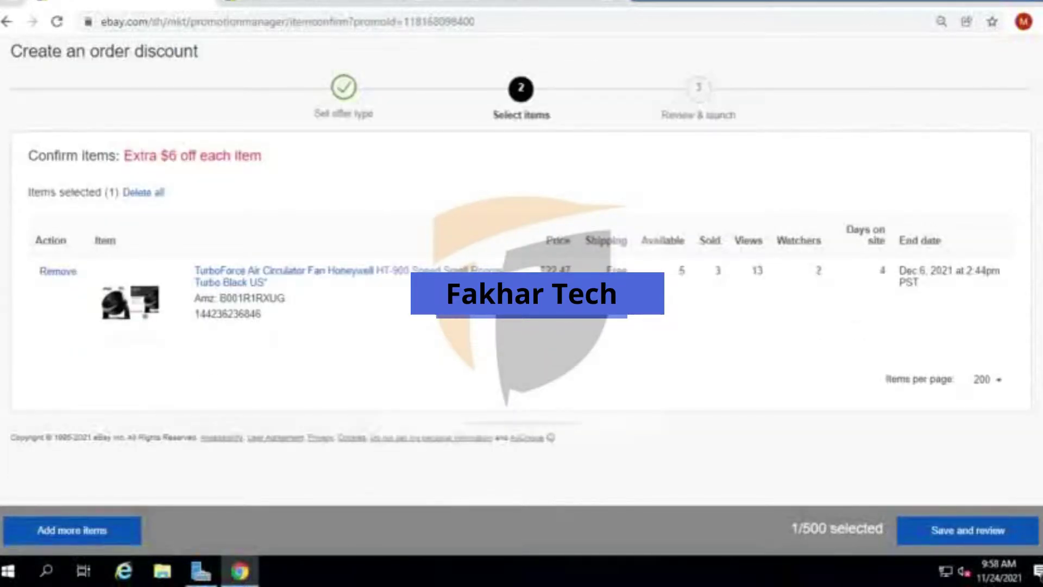
{"action": "left_click", "coordinate": [978, 527]}
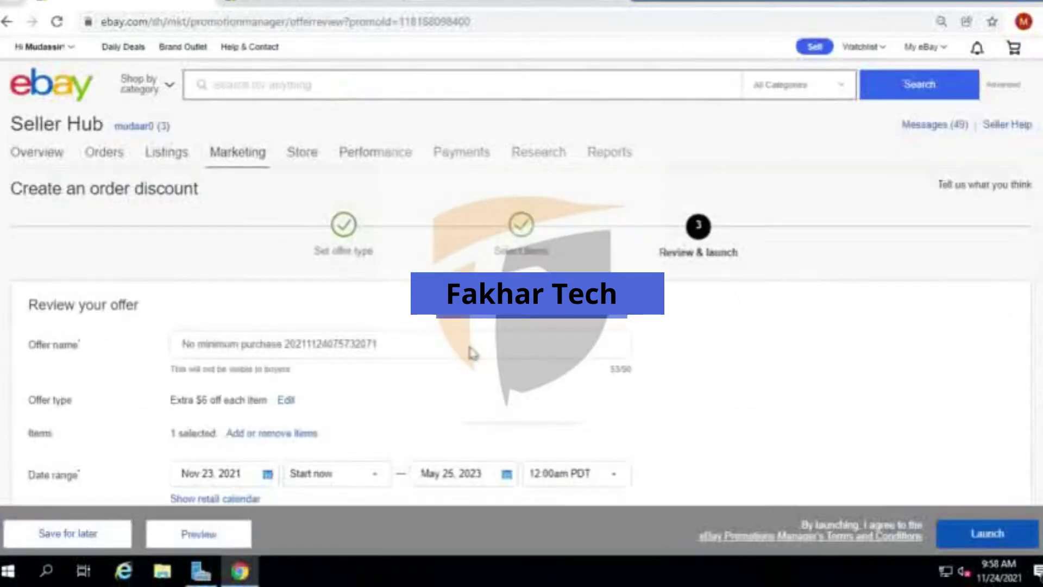
{"action": "scroll", "coordinate": [334, 334], "scroll_direction": "down", "scroll_amount": 1}
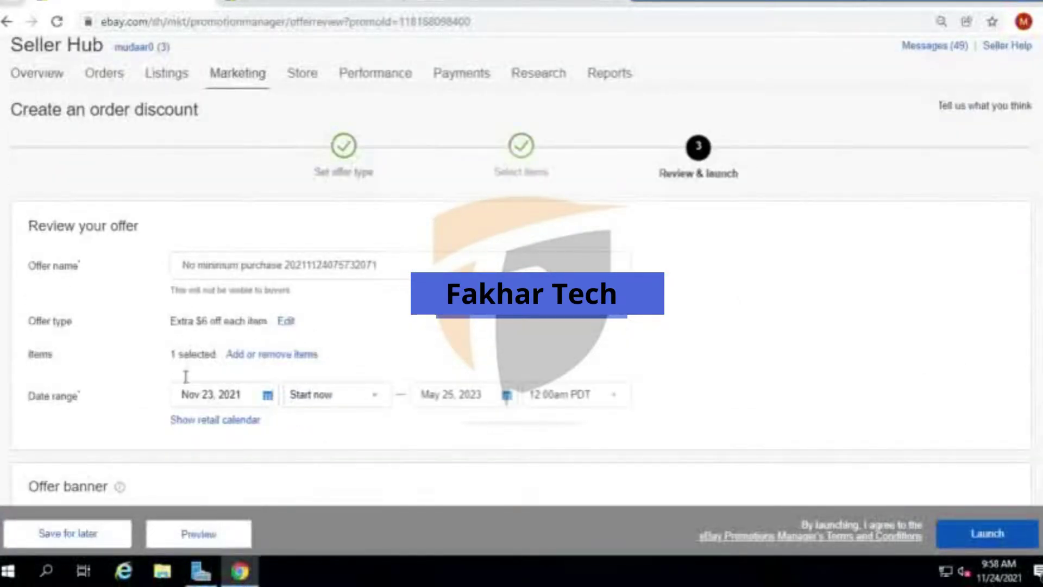
- Copy the offer type text "Extra $6 off each item" into the offer banner's description and check the offer tile preview
{"action": "scroll", "coordinate": [321, 341], "scroll_direction": "down", "scroll_amount": 1}
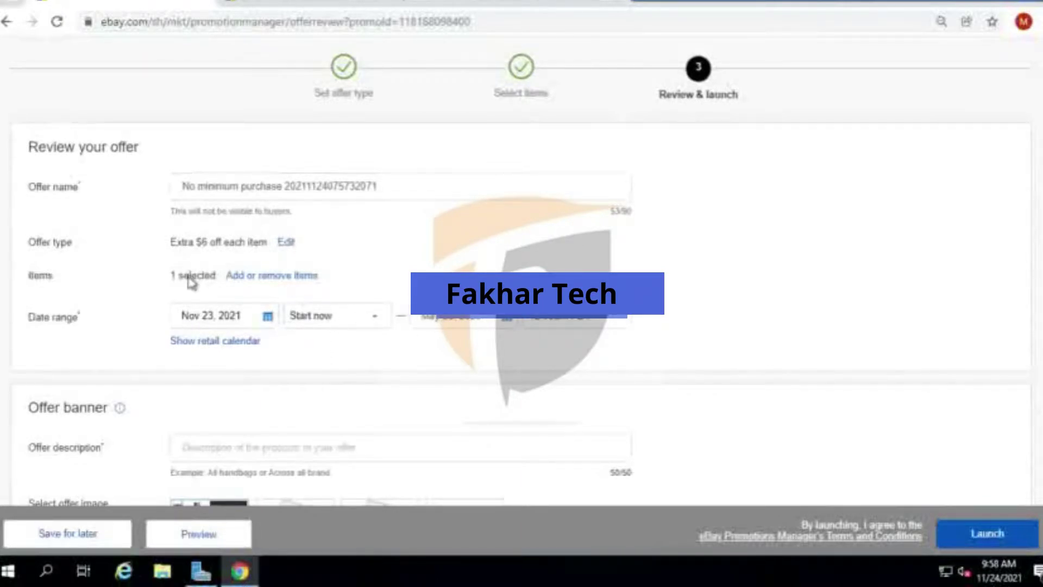
{"action": "scroll", "coordinate": [190, 277], "scroll_direction": "down", "scroll_amount": 1}
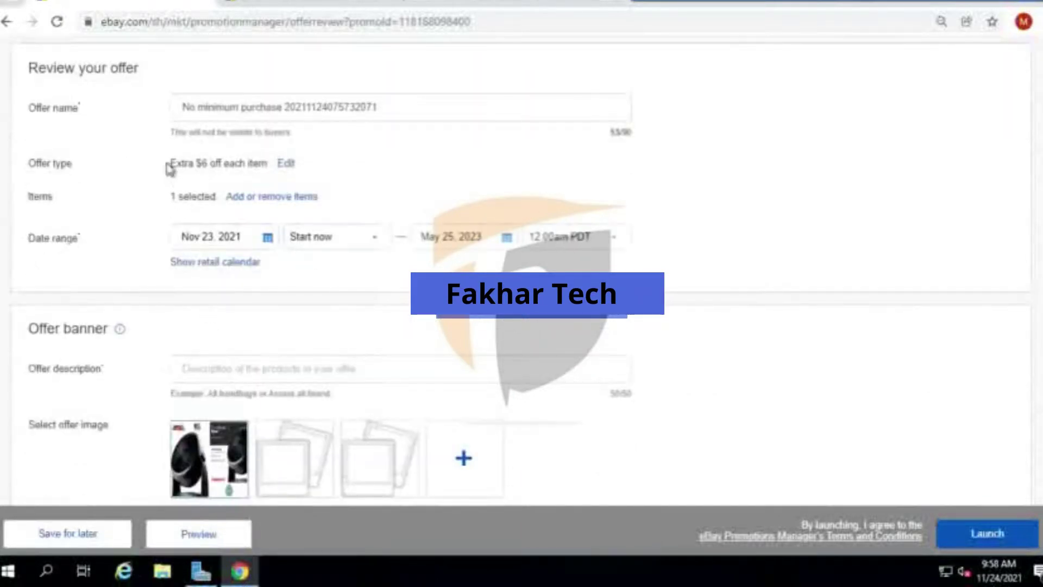
{"action": "left_click_drag", "start_coordinate": [168, 162], "coordinate": [269, 163]}
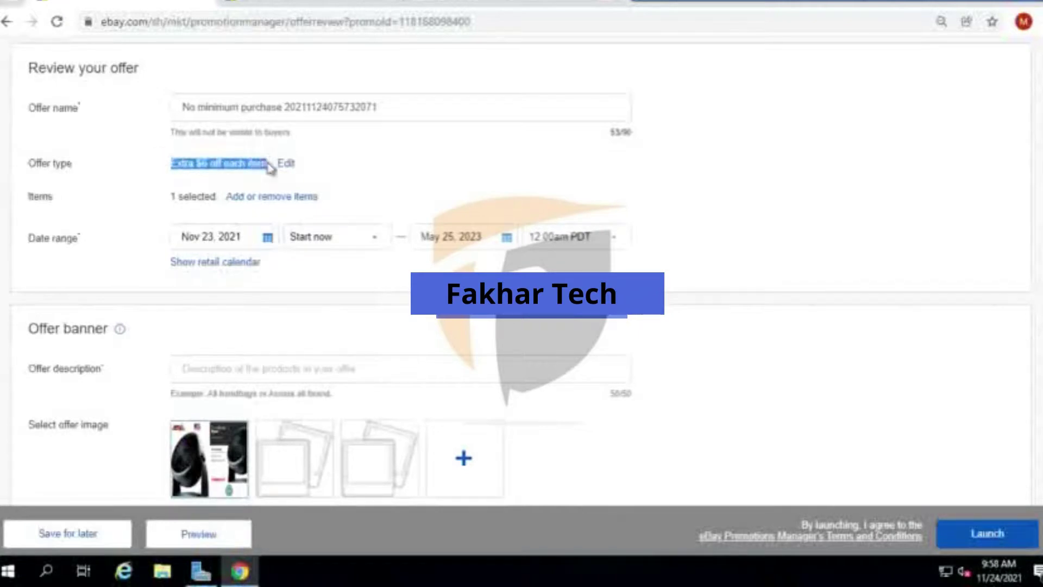
{"action": "left_click", "coordinate": [251, 367]}
{"action": "type", "text": "Extra $6 off each item"}
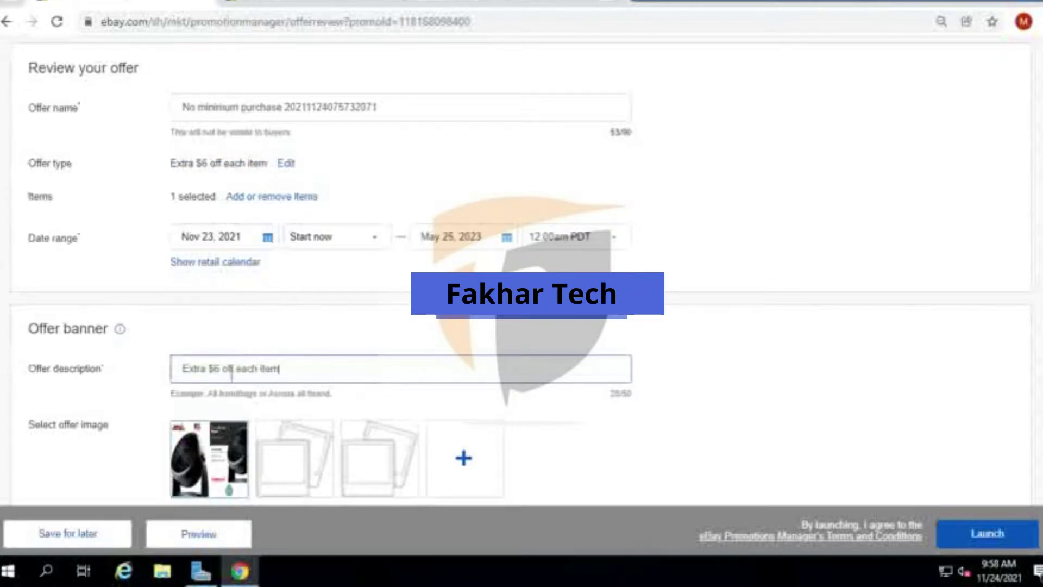
{"action": "scroll", "coordinate": [511, 357], "scroll_direction": "down", "scroll_amount": 3}
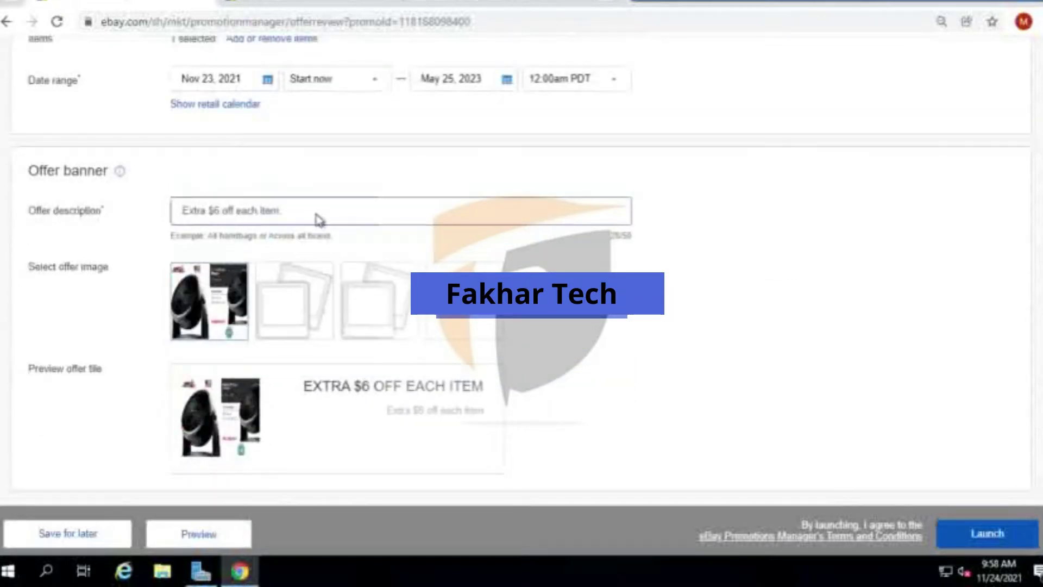
{"action": "scroll", "coordinate": [740, 332], "scroll_direction": "down", "scroll_amount": 2}
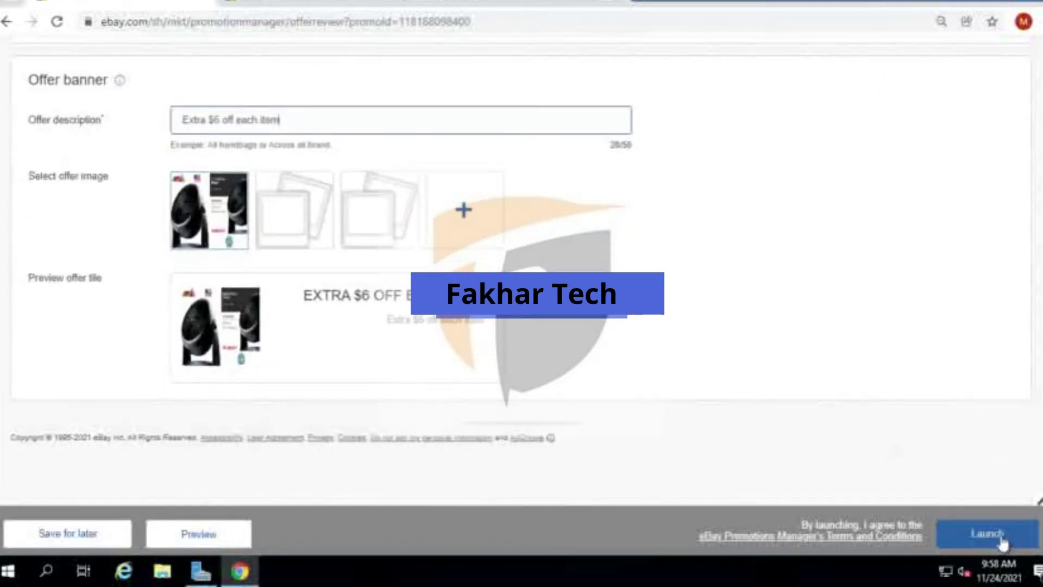
{"action": "scroll", "coordinate": [713, 403], "scroll_direction": "up", "scroll_amount": 8}
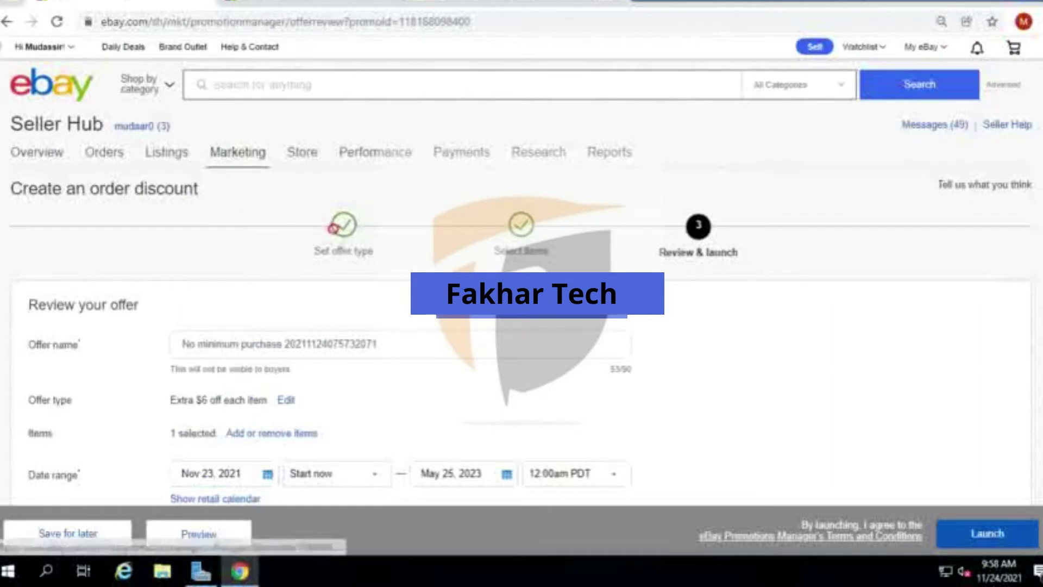
{"action": "left_click", "coordinate": [8, 23]}
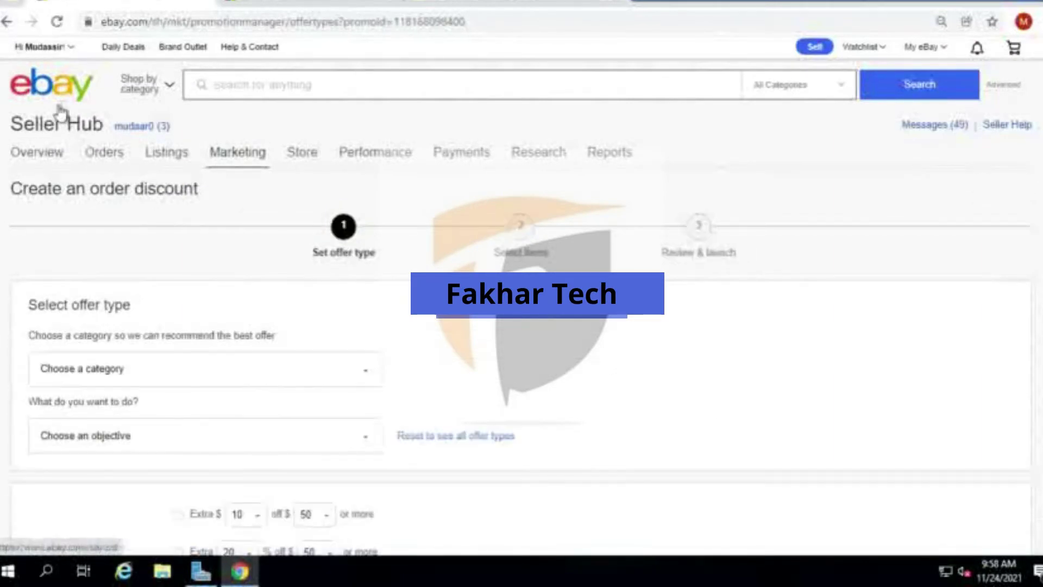
{"action": "left_click", "coordinate": [5, 23]}
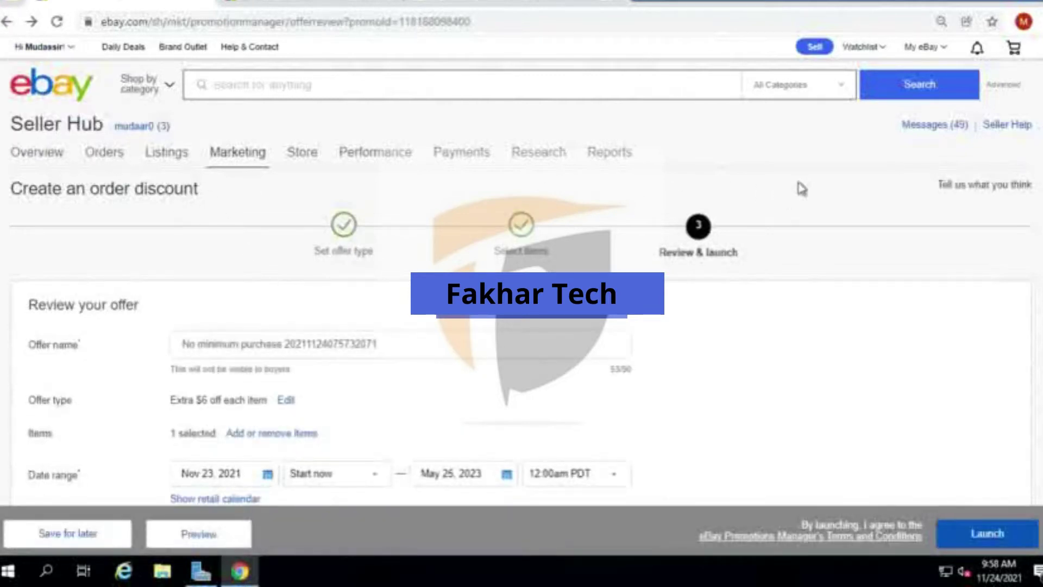
- Leave the order discount review for the Manage promotions page and examine the status of the listed offers
{"action": "mouse_move", "coordinate": [245, 159]}
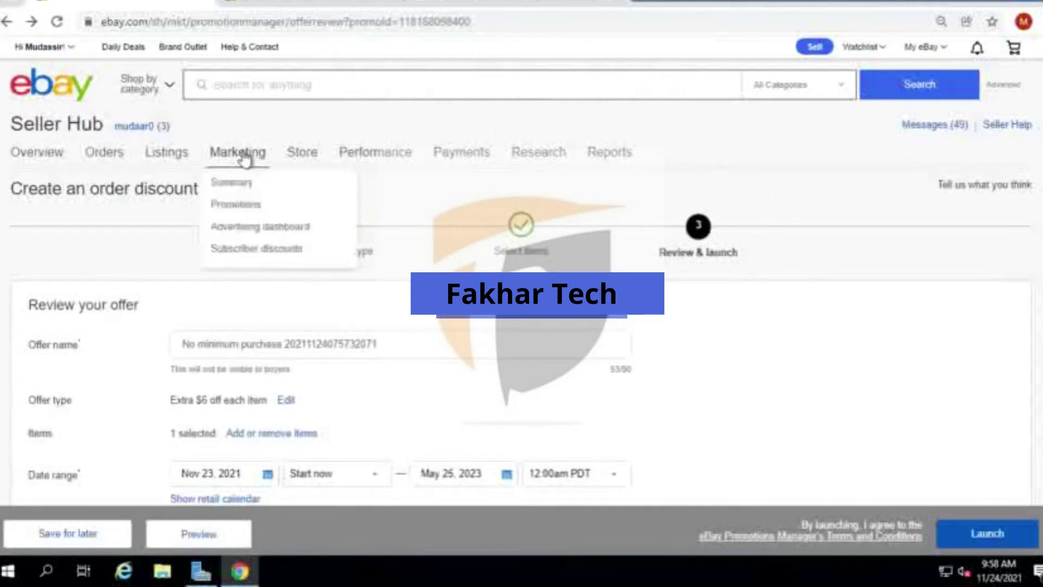
{"action": "left_click", "coordinate": [239, 210]}
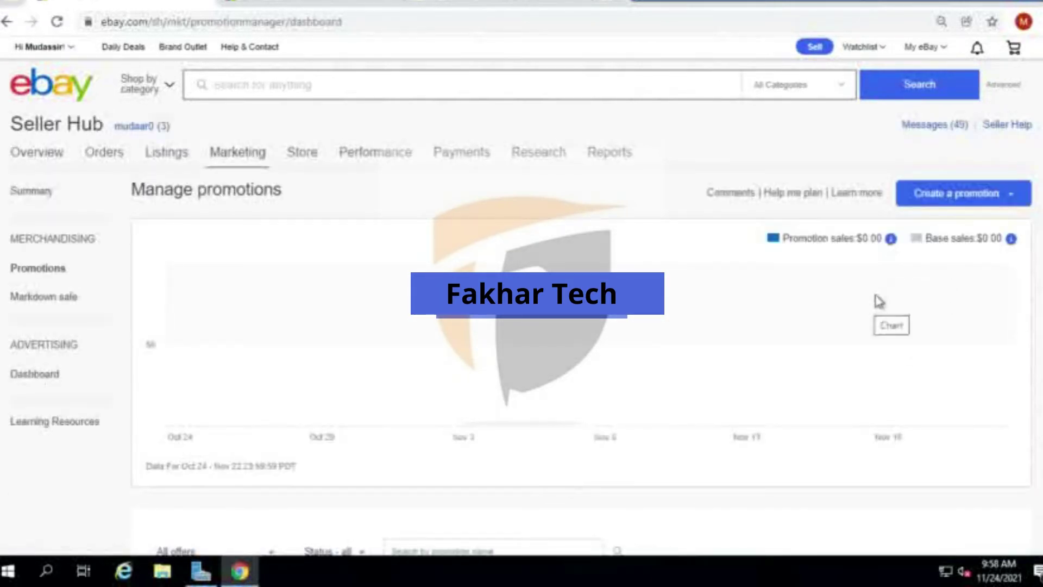
{"action": "scroll", "coordinate": [780, 348], "scroll_direction": "down", "scroll_amount": 1}
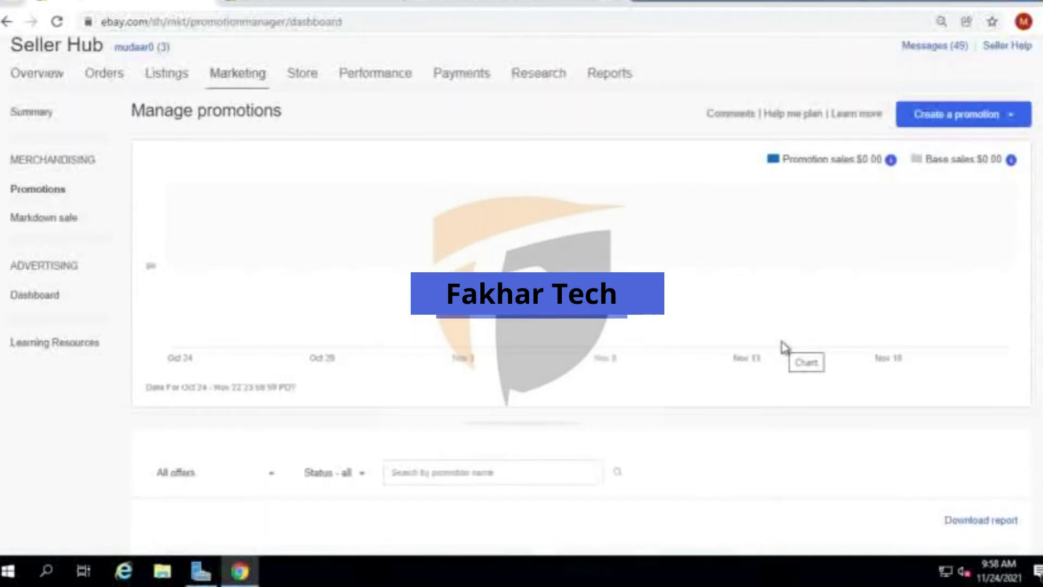
{"action": "scroll", "coordinate": [785, 347], "scroll_direction": "down", "scroll_amount": 1}
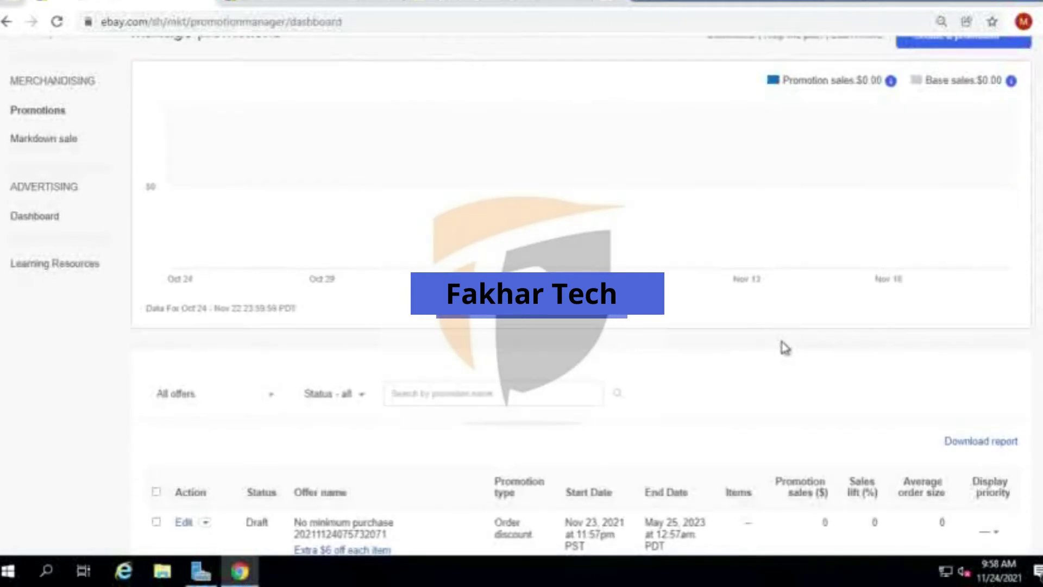
{"action": "scroll", "coordinate": [785, 347], "scroll_direction": "down", "scroll_amount": 1}
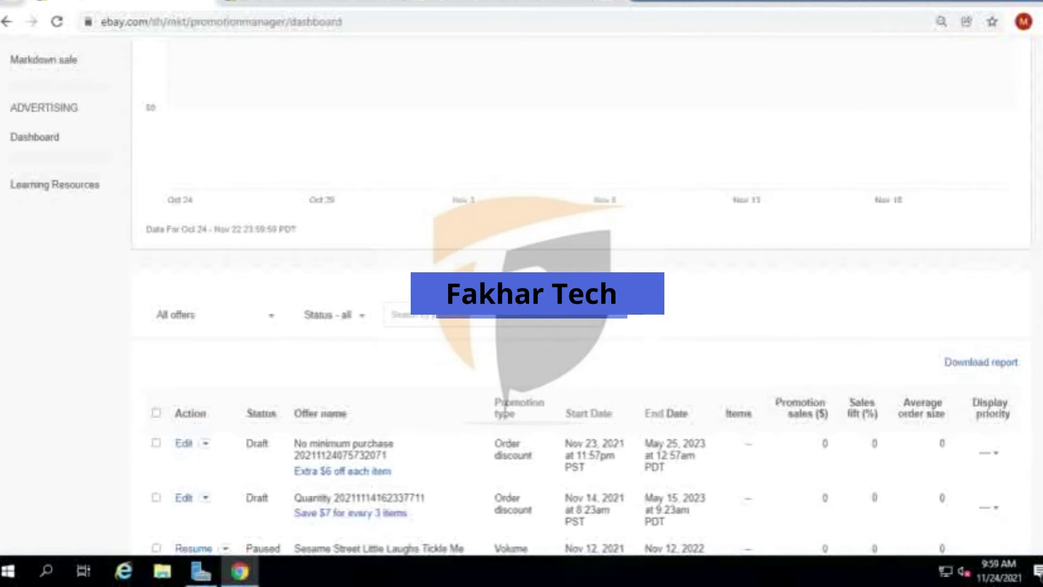
{"action": "scroll", "coordinate": [506, 404], "scroll_direction": "down", "scroll_amount": 1}
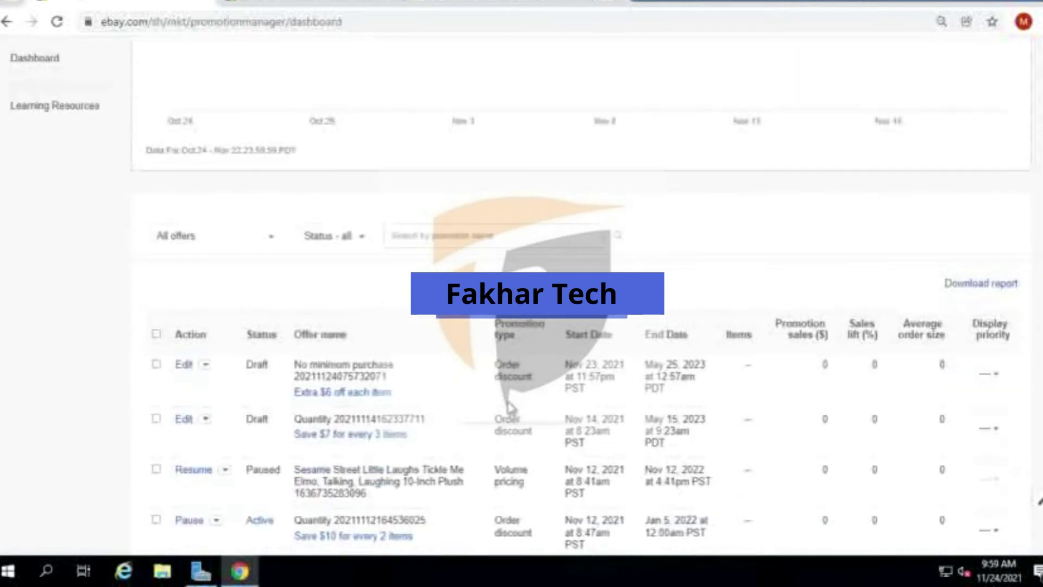